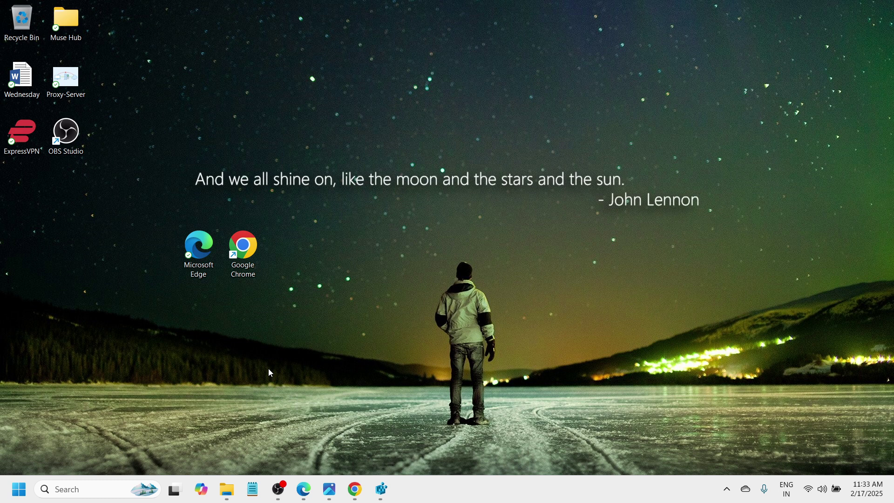
Run regedit and approve the elevation prompt to open the Registry Editor
{"action": "key", "text": "super+r"}
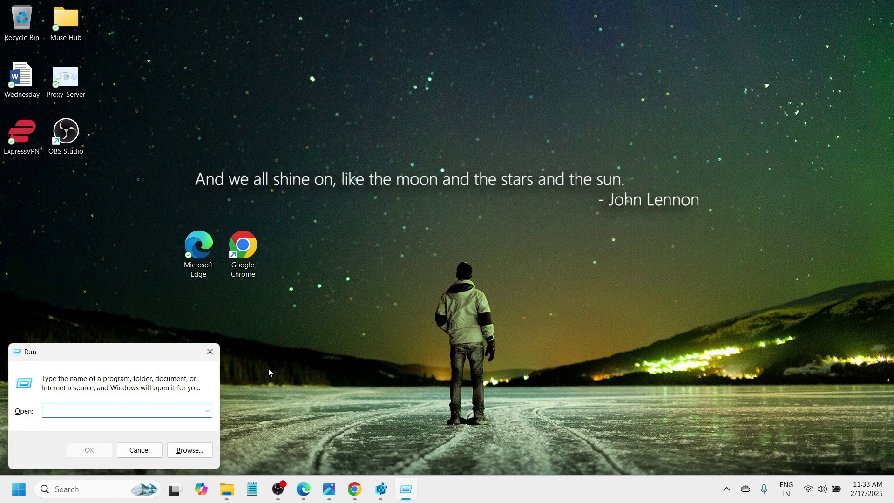
{"action": "type", "text": "regedit"}
{"action": "left_click", "coordinate": [92, 454]}
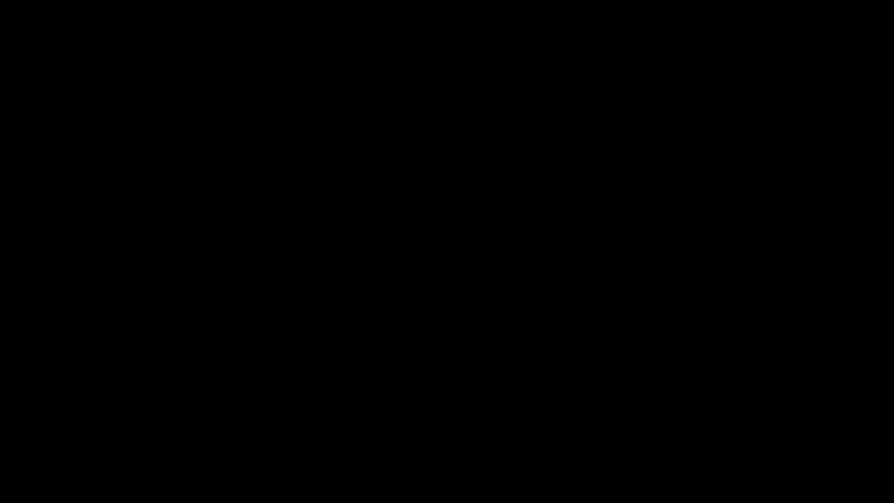
{"action": "left_click", "coordinate": [392, 334]}
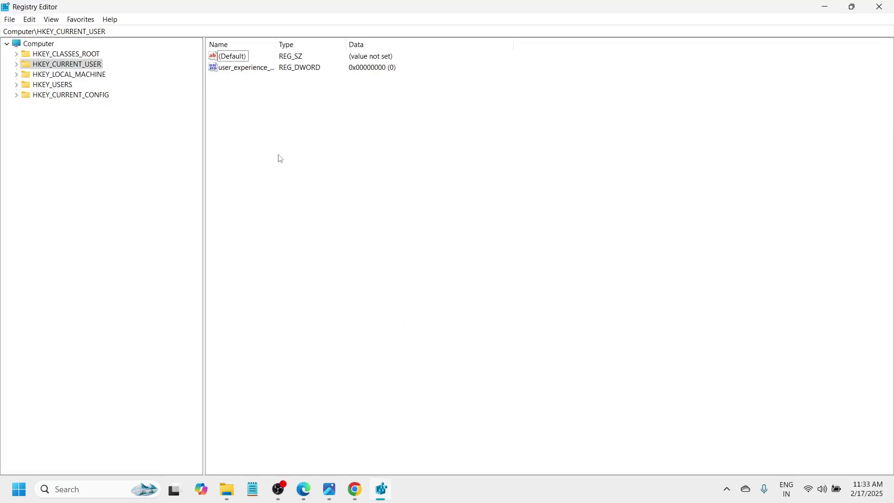
{"action": "left_click", "coordinate": [138, 140]}
Expand the HKEY_LOCAL_MACHINE\SOFTWARE\Microsoft branch of the registry tree
{"action": "left_click", "coordinate": [77, 78]}
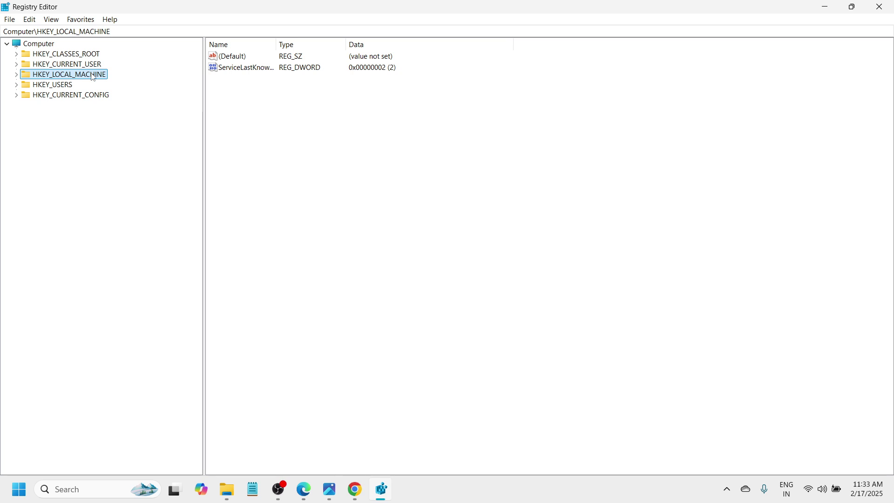
{"action": "left_click", "coordinate": [16, 75]}
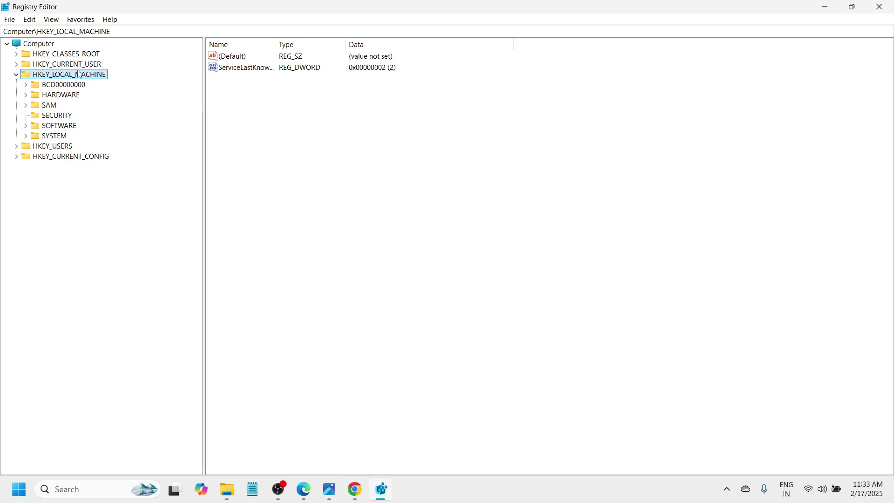
{"action": "left_click", "coordinate": [57, 126]}
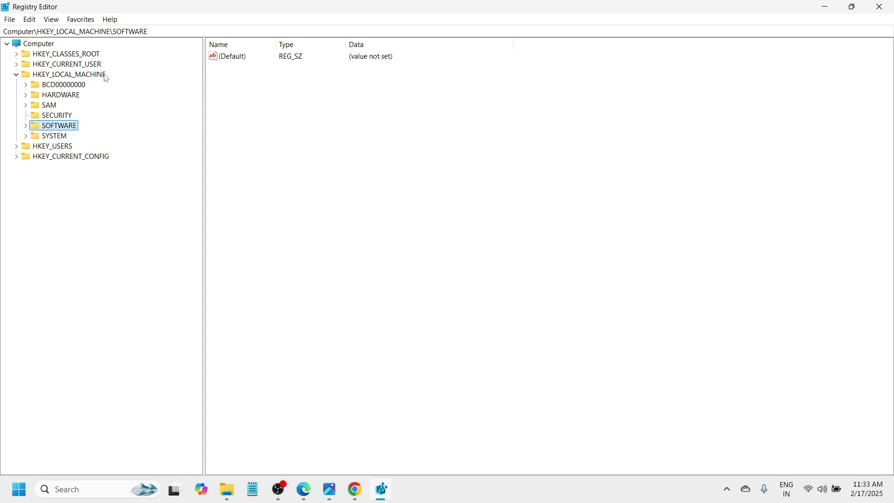
{"action": "left_click", "coordinate": [26, 126]}
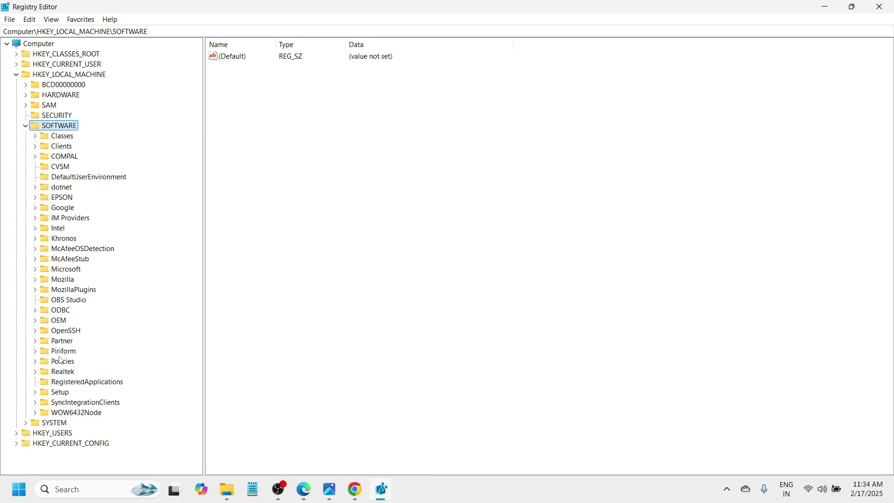
{"action": "left_click", "coordinate": [68, 271]}
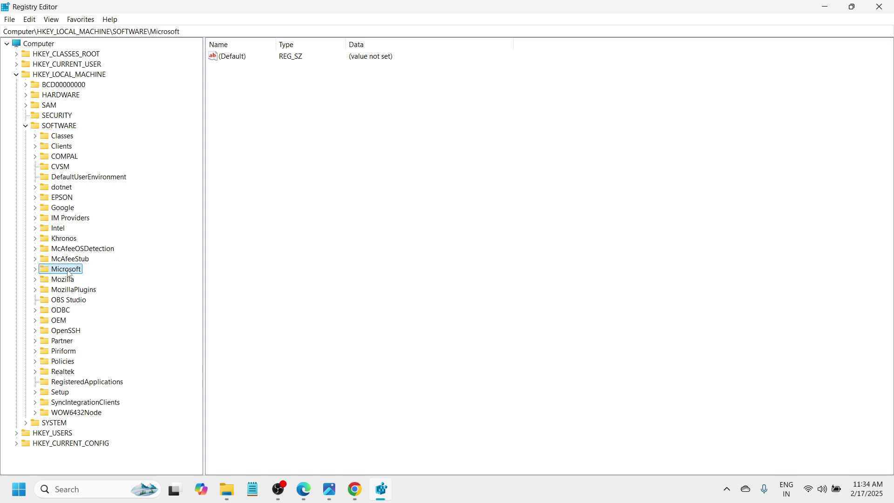
{"action": "left_click", "coordinate": [35, 269]}
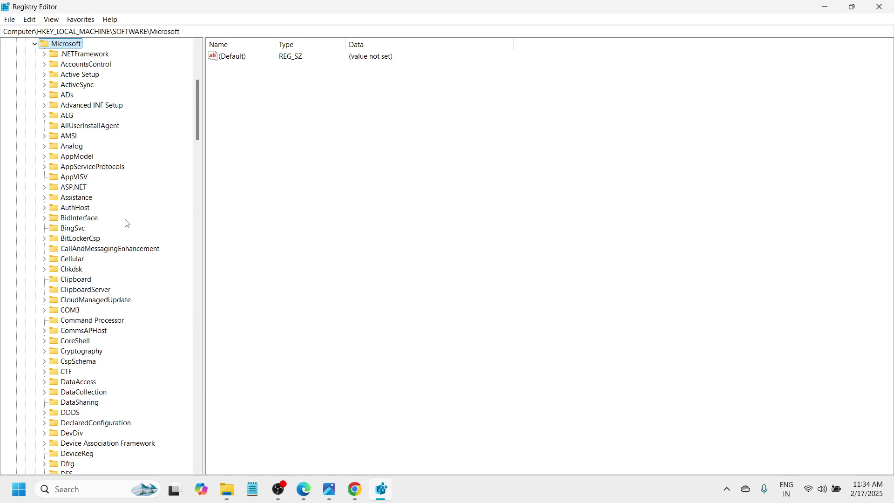
Find the PolicyManager key under Microsoft and expand it and its default subkey
{"action": "left_click", "coordinate": [107, 250]}
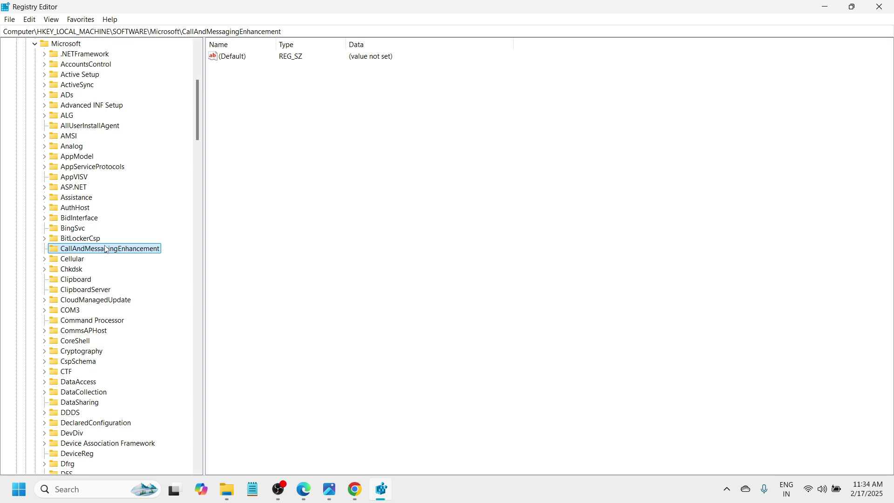
{"action": "key", "text": "p"}
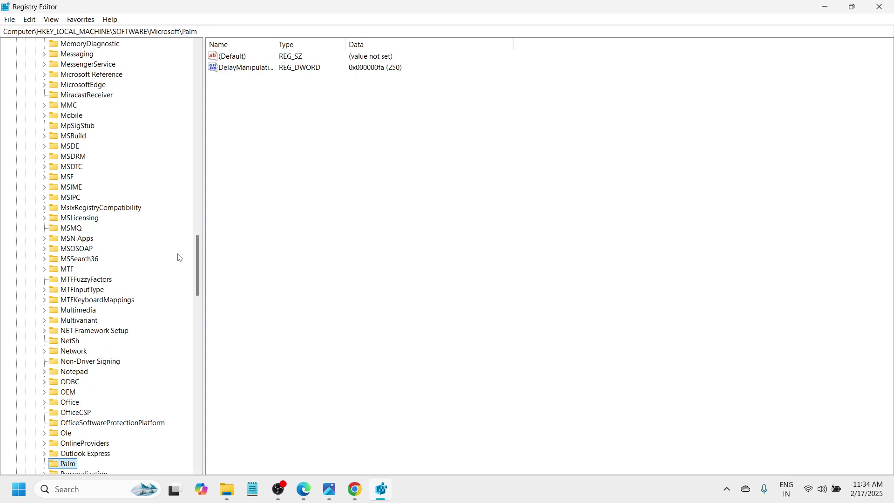
{"action": "left_click_drag", "start_coordinate": [200, 278], "coordinate": [203, 318]}
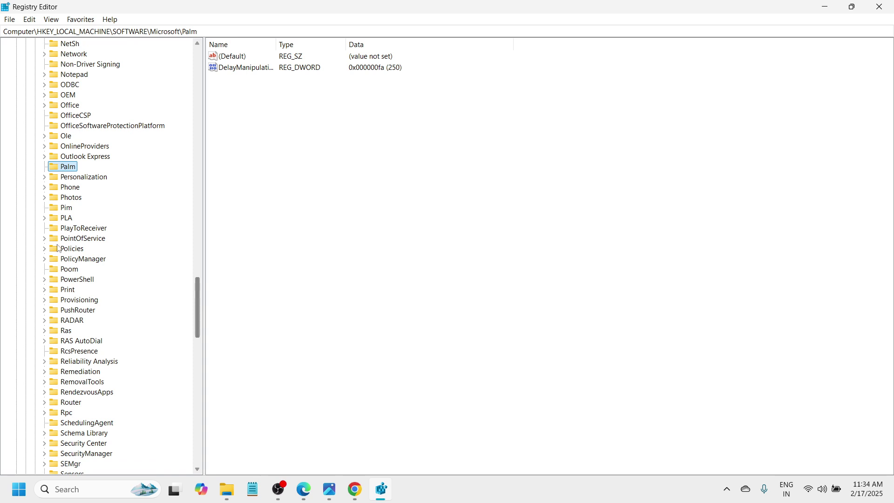
{"action": "left_click", "coordinate": [89, 260]}
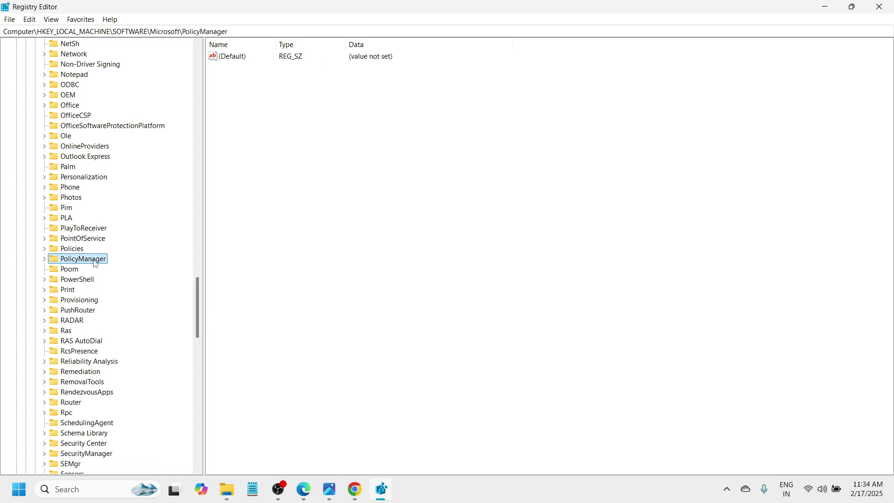
{"action": "left_click", "coordinate": [44, 259]}
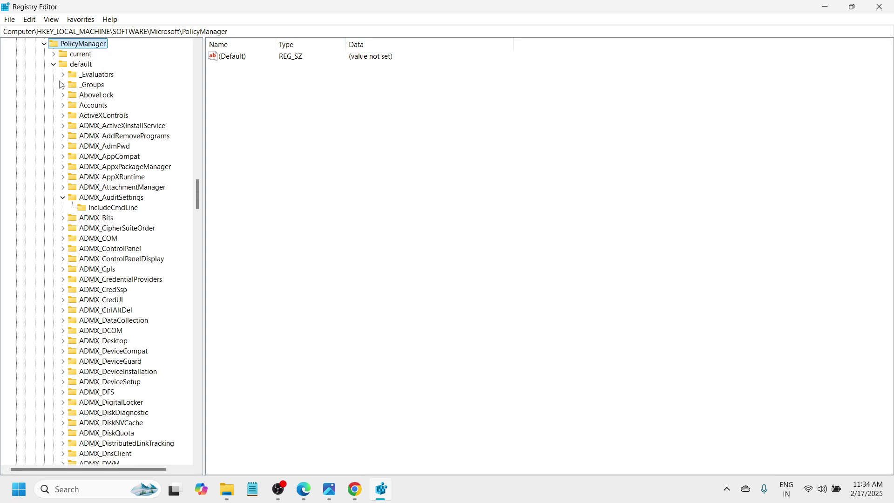
{"action": "left_click", "coordinate": [82, 65]}
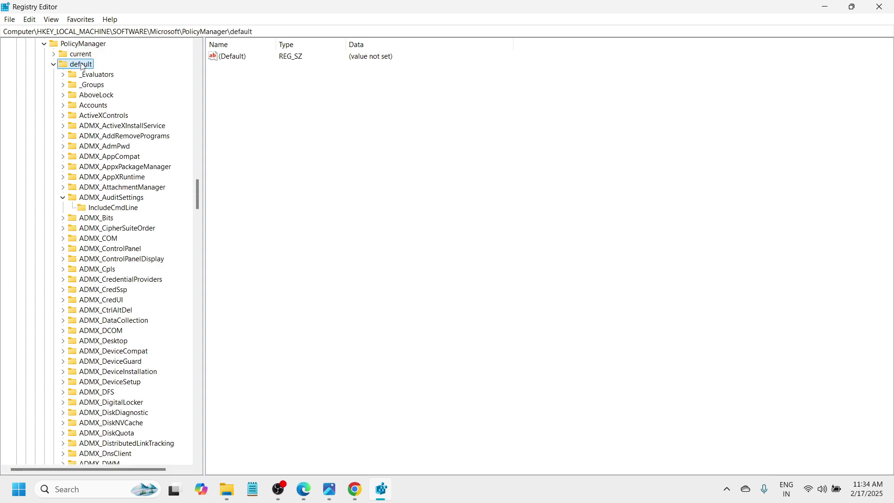
{"action": "left_click", "coordinate": [54, 65]}
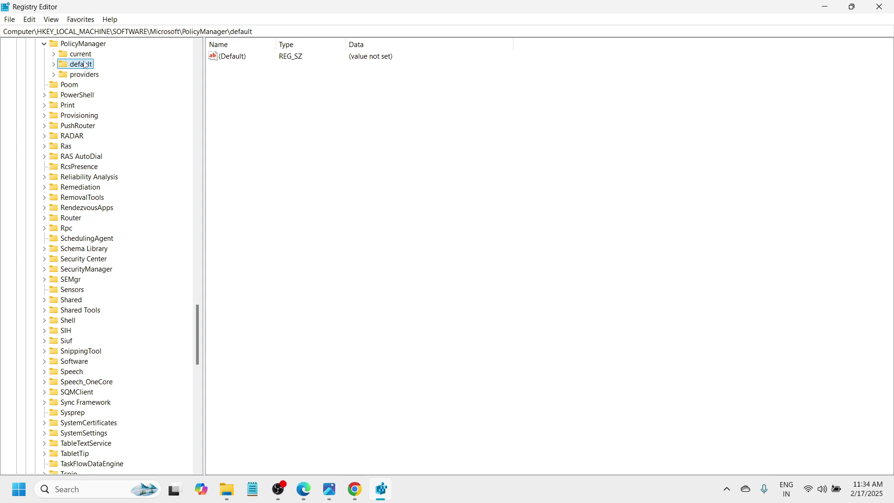
{"action": "left_click", "coordinate": [55, 68]}
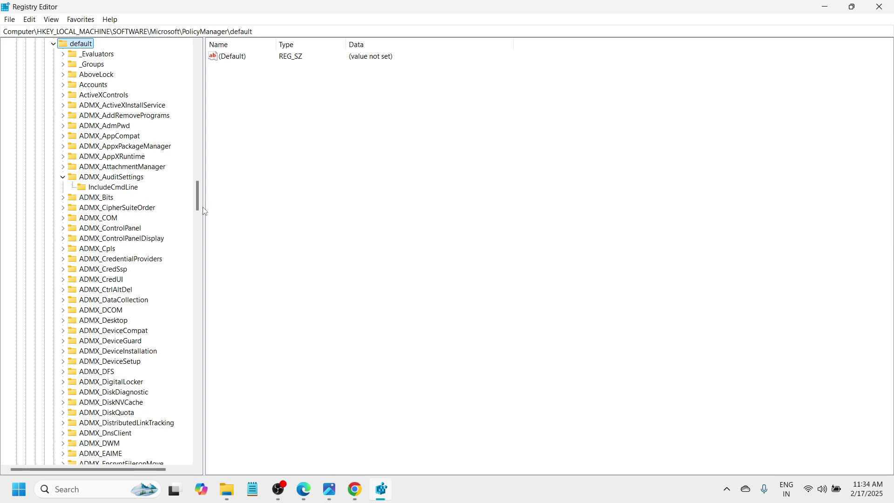
Find the ApplicationManagement key under PolicyManager\default and expand its subkeys
{"action": "left_click_drag", "start_coordinate": [197, 197], "coordinate": [206, 301]}
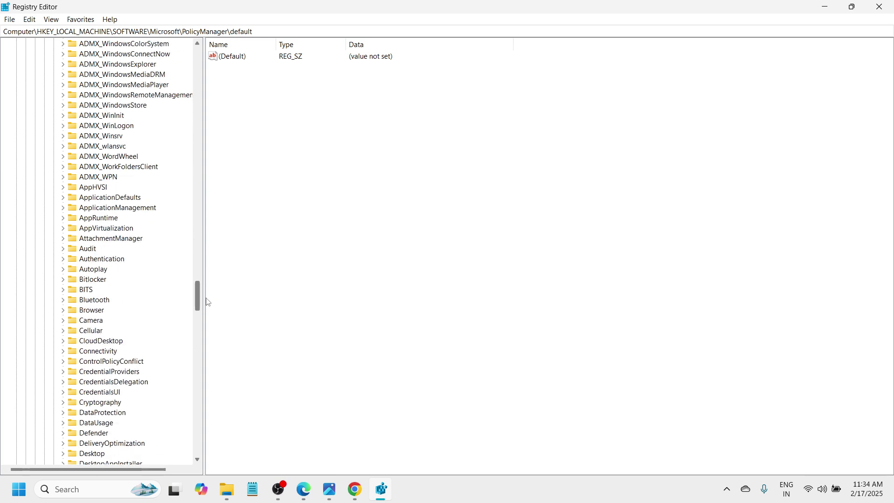
{"action": "left_click", "coordinate": [139, 210]}
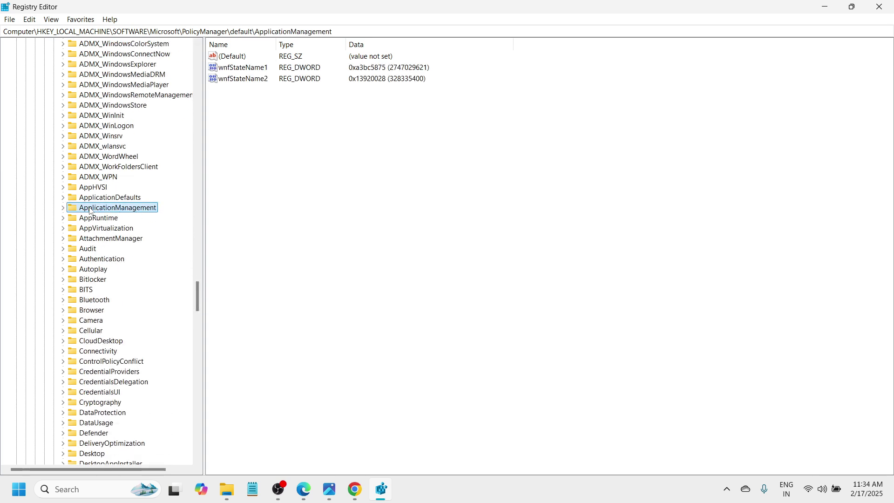
{"action": "left_click_drag", "start_coordinate": [196, 295], "coordinate": [193, 182]}
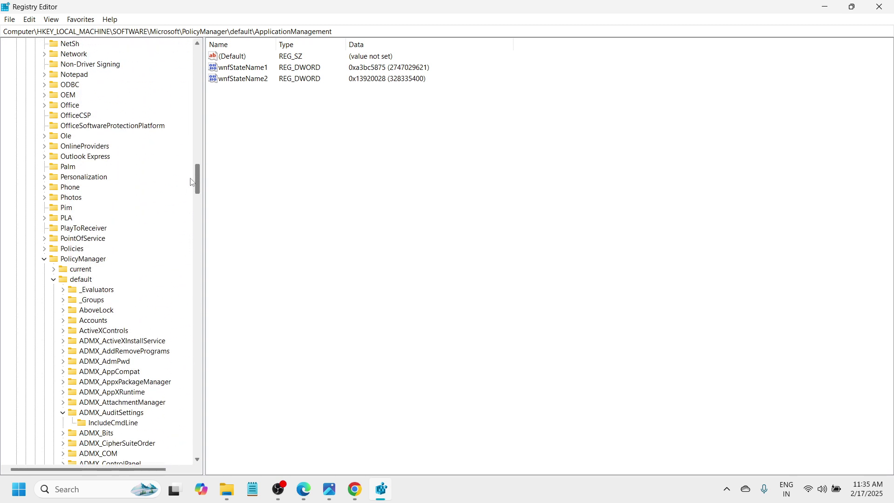
{"action": "left_click", "coordinate": [82, 280]}
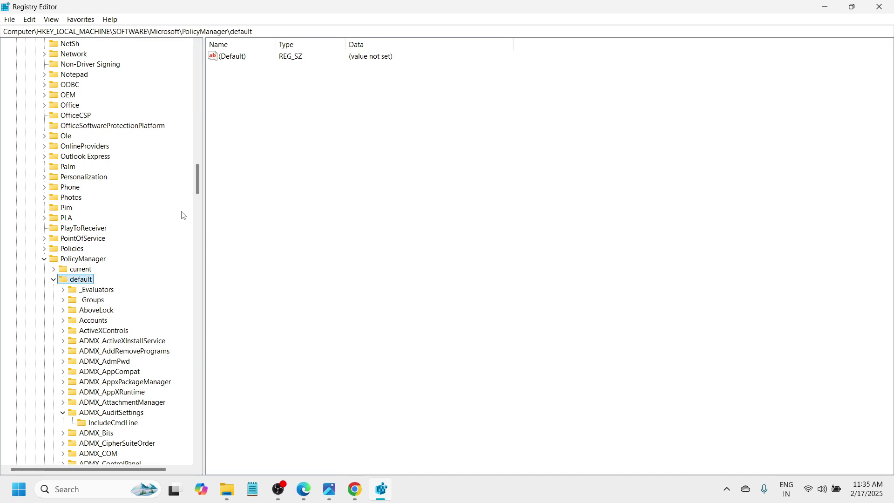
{"action": "left_click_drag", "start_coordinate": [195, 181], "coordinate": [191, 298]}
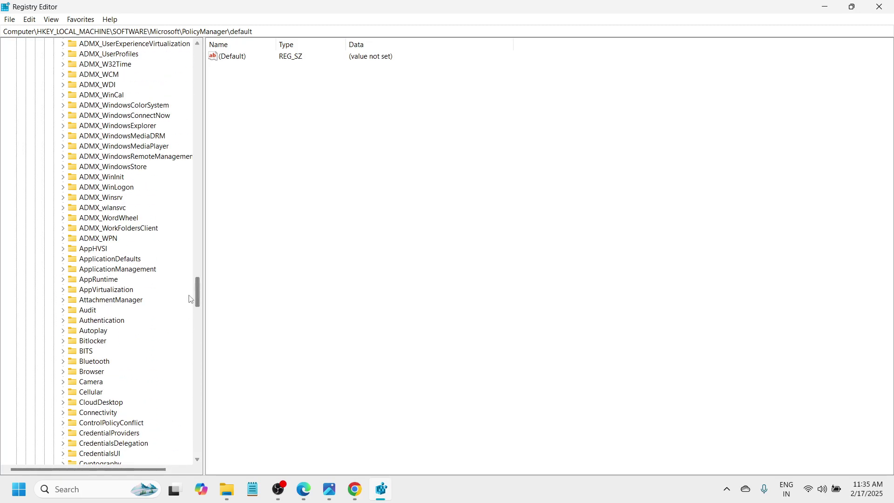
{"action": "left_click", "coordinate": [111, 270]}
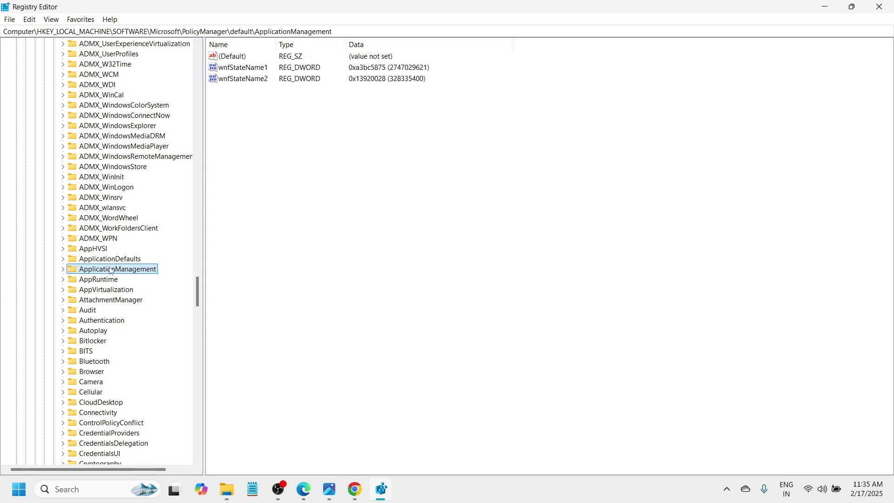
{"action": "left_click", "coordinate": [62, 270]}
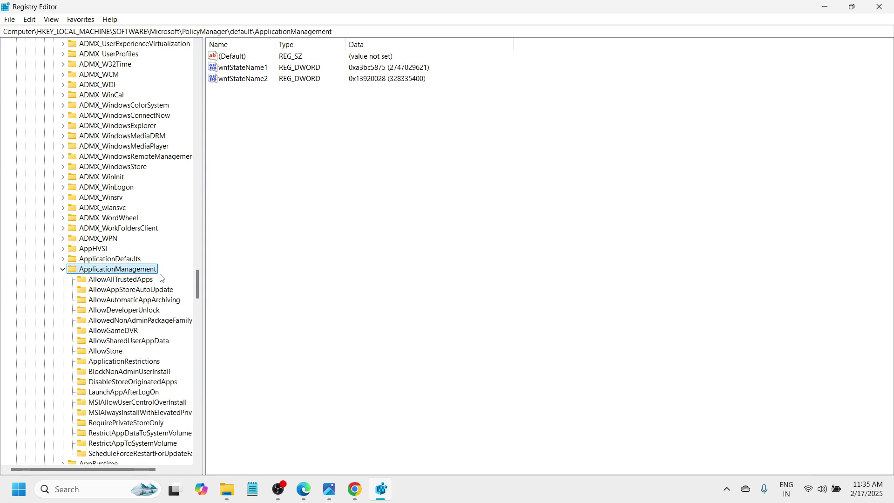
In the AllowGameDVR key, open the DWORD named value for editing and confirm it with hexadecimal data 0
{"action": "left_click", "coordinate": [122, 332]}
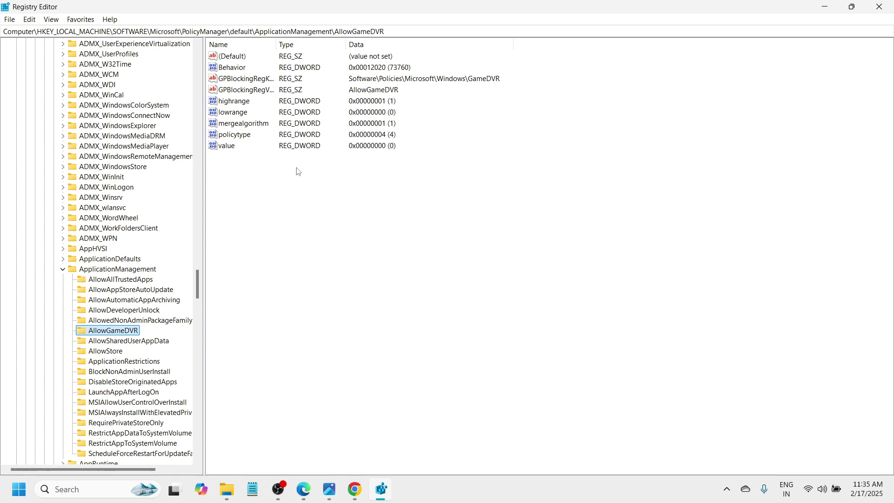
{"action": "left_click", "coordinate": [224, 147]}
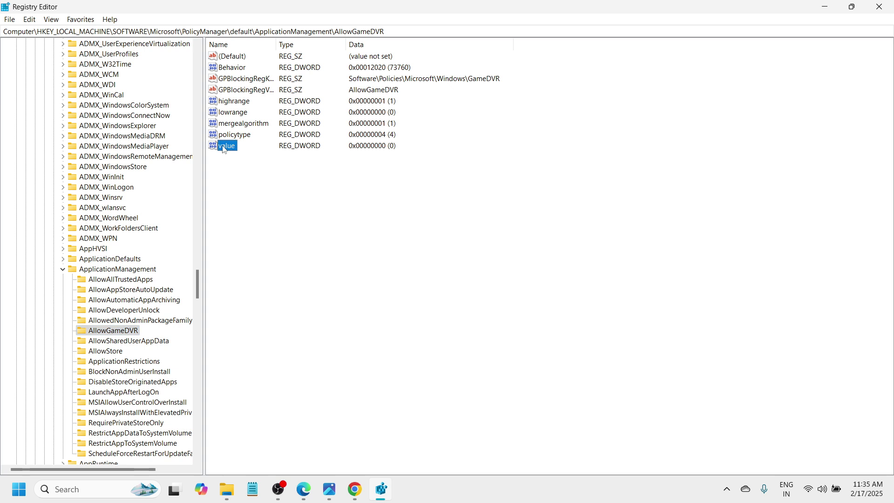
{"action": "right_click", "coordinate": [230, 149]}
{"action": "left_click", "coordinate": [263, 153]}
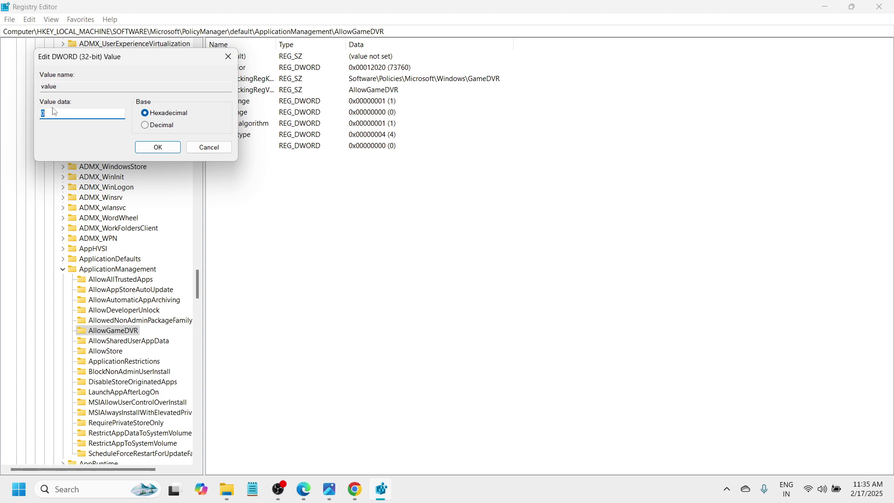
{"action": "left_click", "coordinate": [163, 150]}
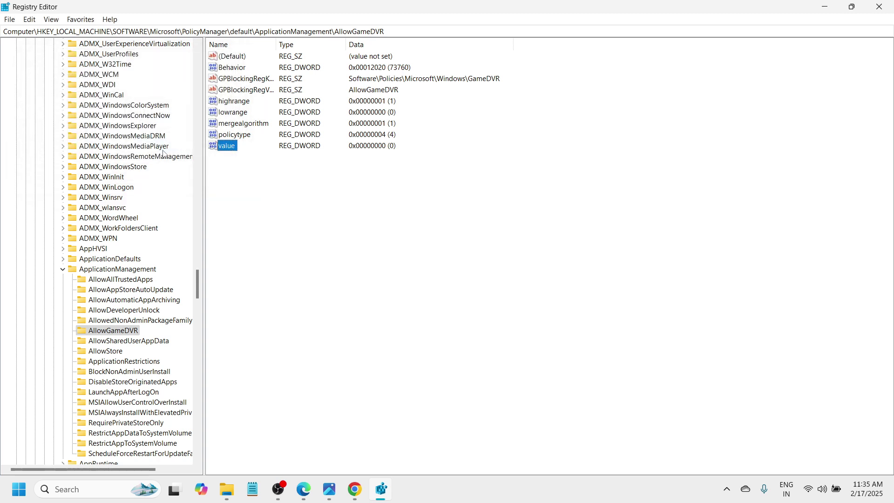
Collapse the expanded ApplicationManagement, default, PolicyManager and SOFTWARE branches back up to HKEY_LOCAL_MACHINE
{"action": "left_click", "coordinate": [63, 269]}
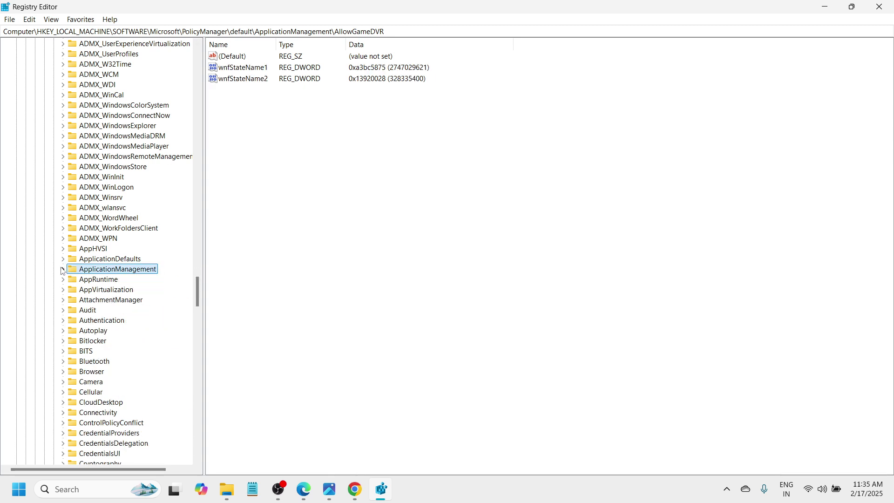
{"action": "left_click_drag", "start_coordinate": [198, 294], "coordinate": [201, 171]}
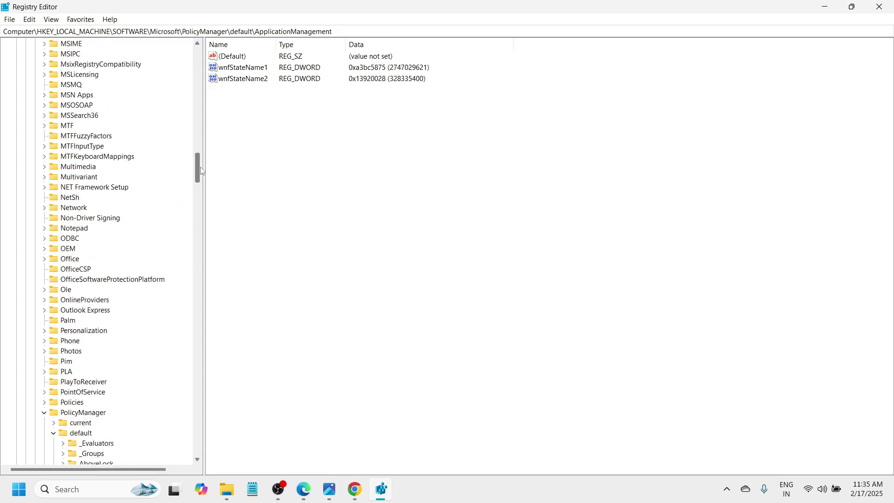
{"action": "left_click", "coordinate": [54, 432]}
{"action": "left_click", "coordinate": [45, 414]}
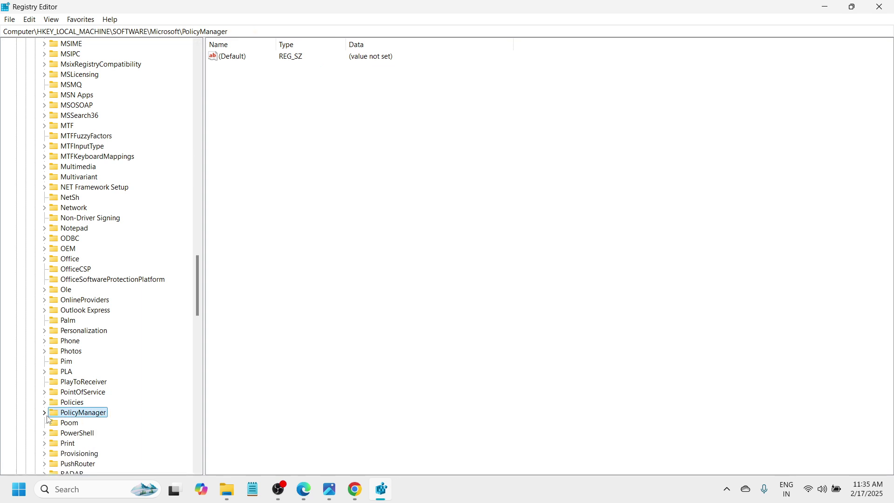
{"action": "left_click_drag", "start_coordinate": [198, 303], "coordinate": [203, 93]}
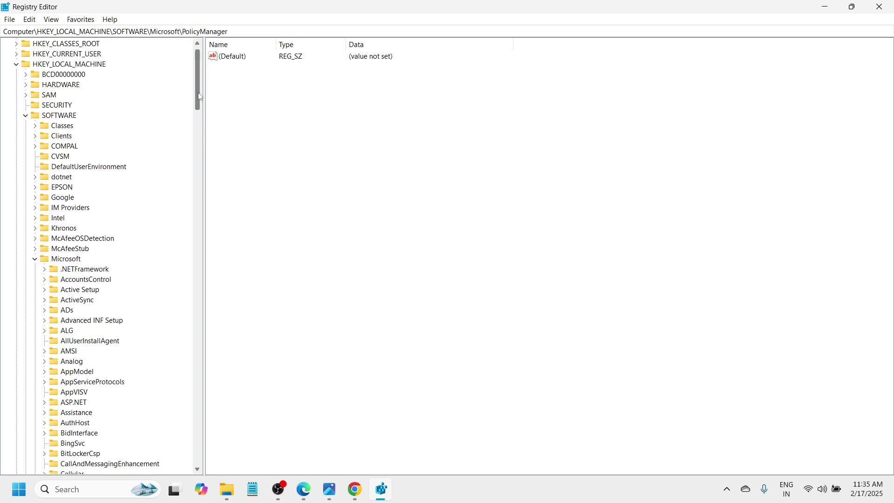
{"action": "left_click", "coordinate": [25, 116]}
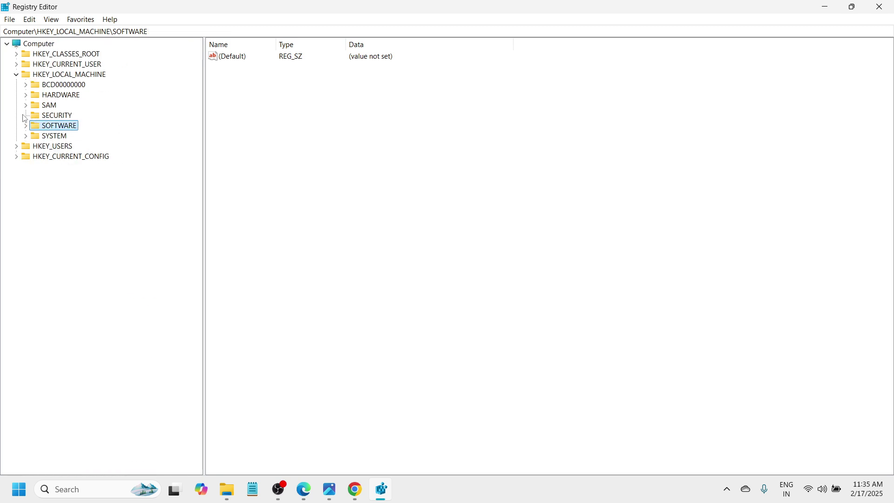
{"action": "left_click", "coordinate": [16, 76]}
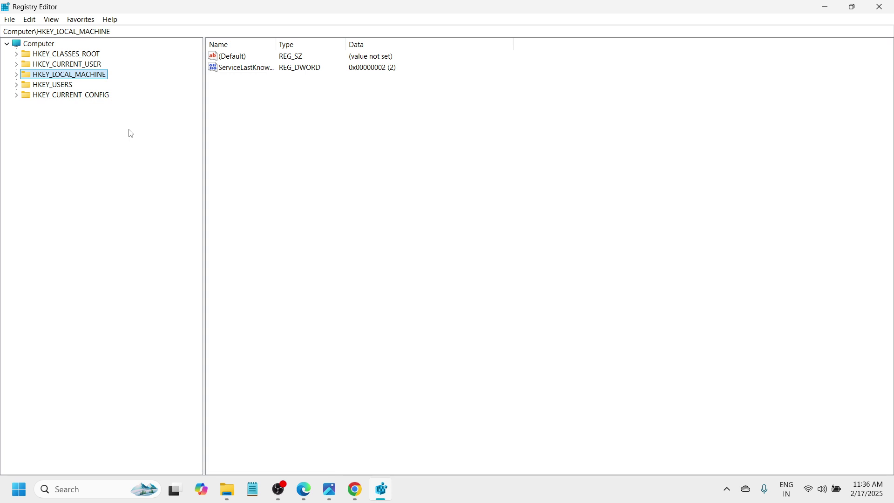
Expand HKEY_CURRENT_USER and its System key, and open the GameConfigStore key
{"action": "left_click", "coordinate": [79, 65]}
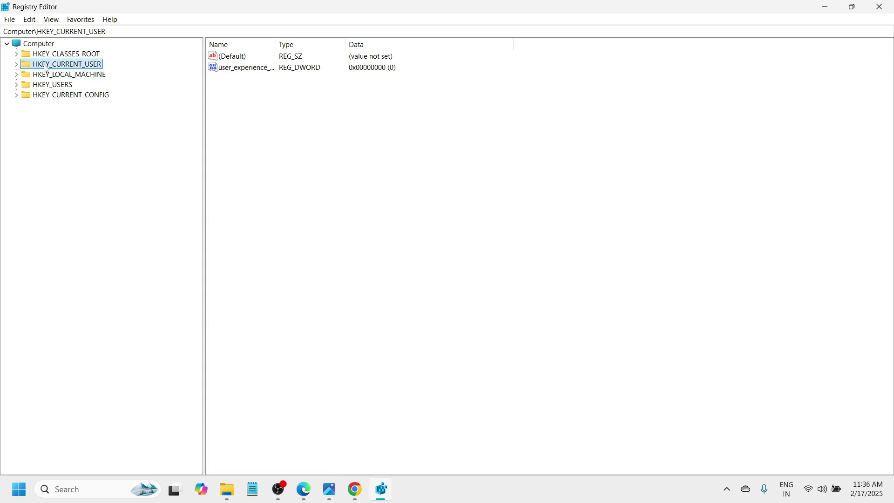
{"action": "left_click", "coordinate": [17, 65]}
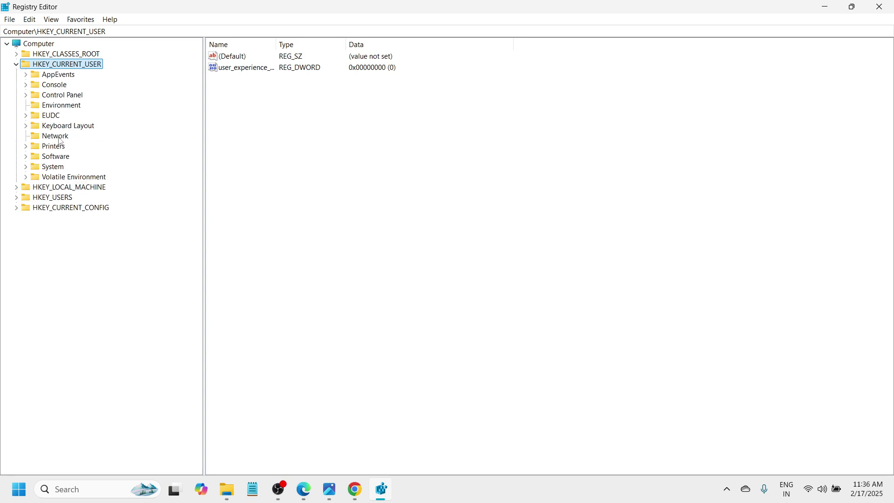
{"action": "left_click", "coordinate": [56, 167]}
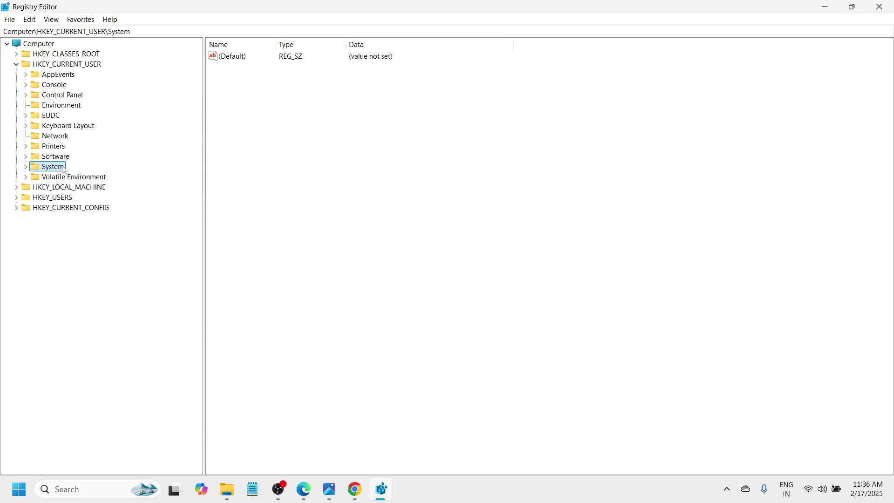
{"action": "left_click", "coordinate": [26, 167]}
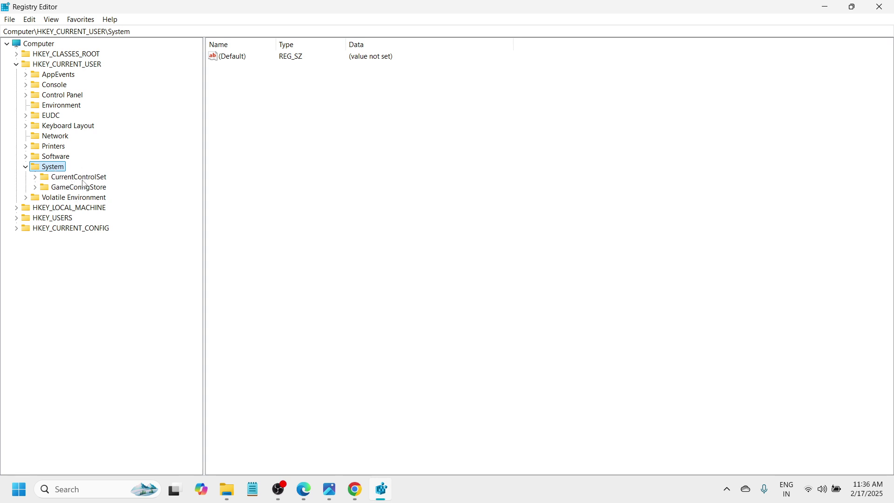
{"action": "left_click", "coordinate": [69, 189]}
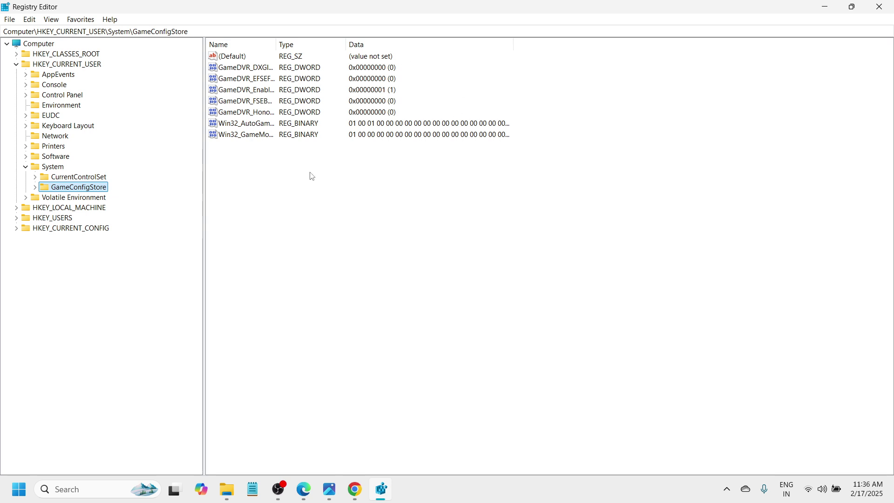
Set the GameDVR_Enabled DWORD value in GameConfigStore to 0
{"action": "left_click", "coordinate": [238, 94]}
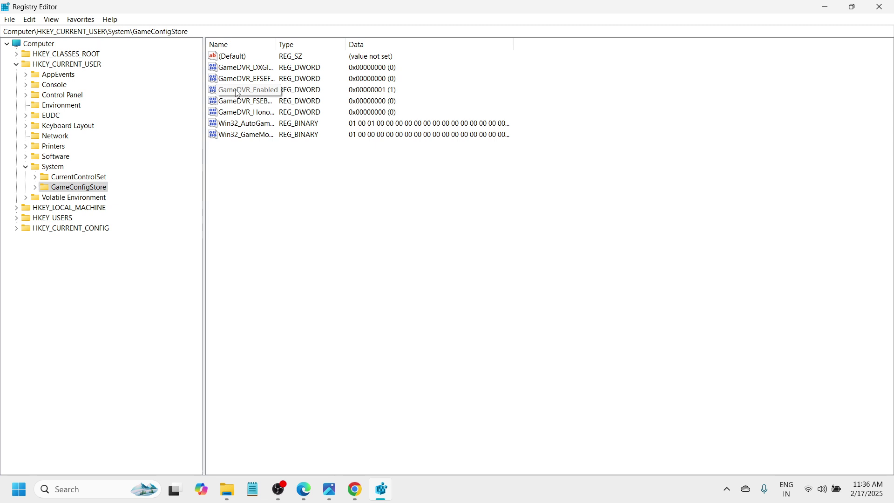
{"action": "right_click", "coordinate": [238, 94]}
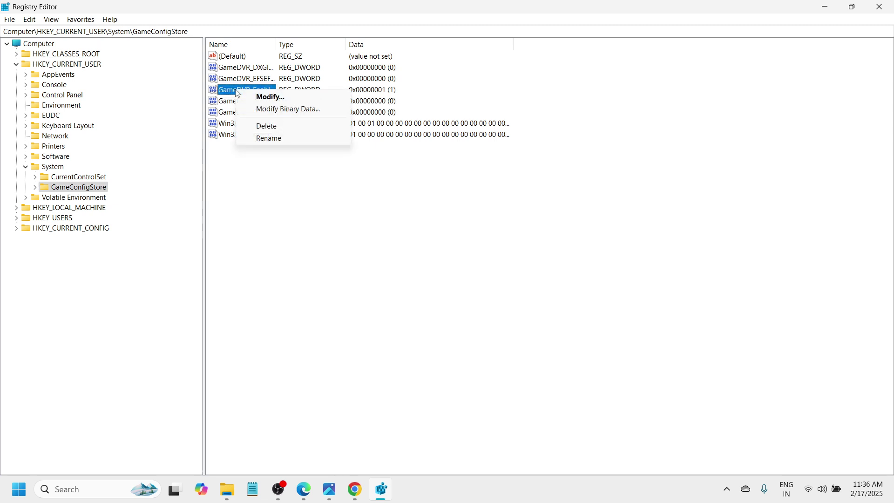
{"action": "left_click", "coordinate": [262, 97]}
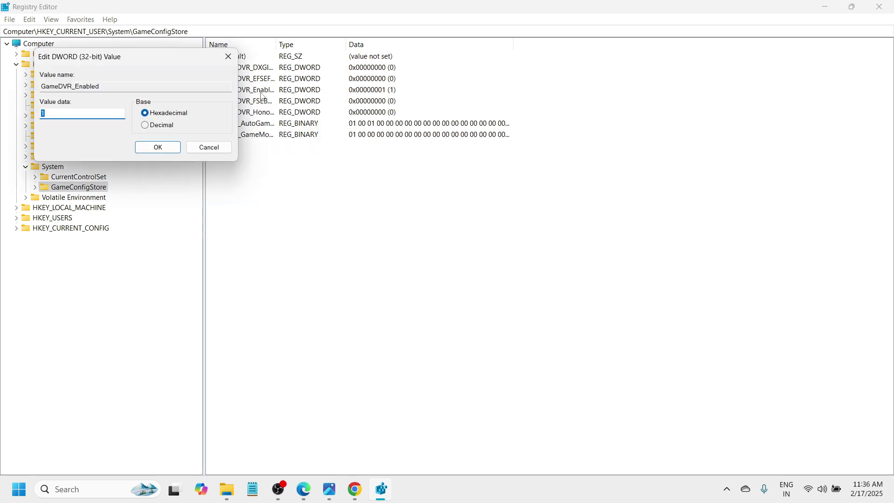
{"action": "left_click", "coordinate": [91, 113]}
{"action": "key", "text": "BackSpace"}
{"action": "left_click", "coordinate": [161, 148]}
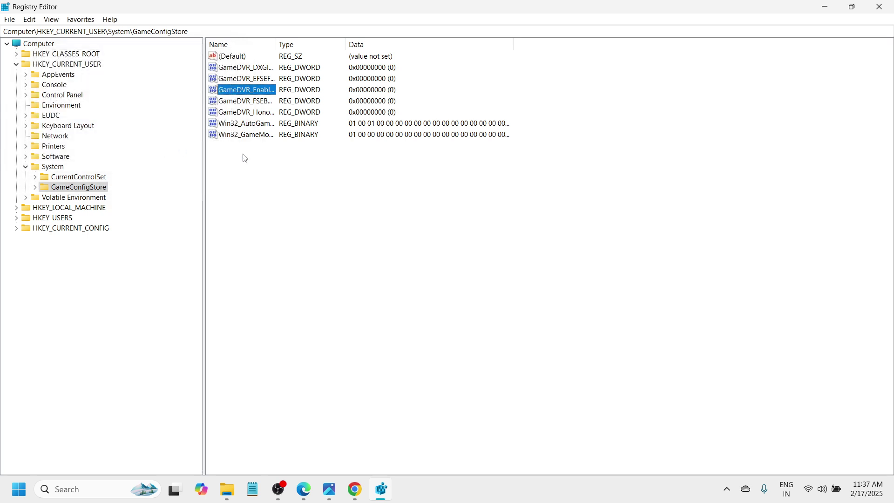
Close the Registry Editor and return to the desktop with nothing selected
{"action": "left_click", "coordinate": [271, 181]}
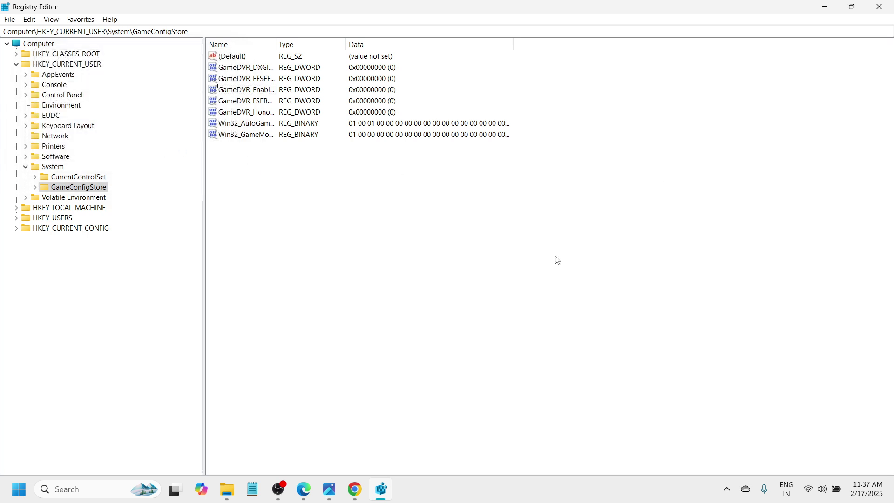
{"action": "left_click", "coordinate": [890, 6]}
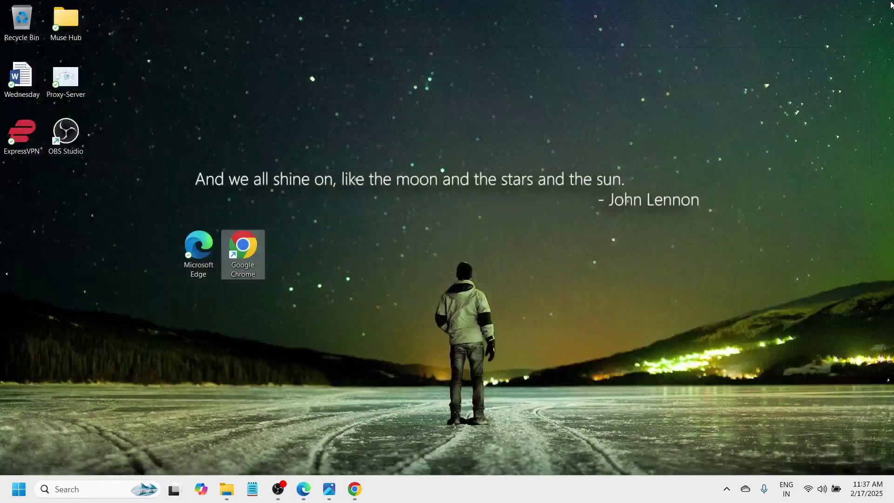
{"action": "left_click", "coordinate": [390, 320]}
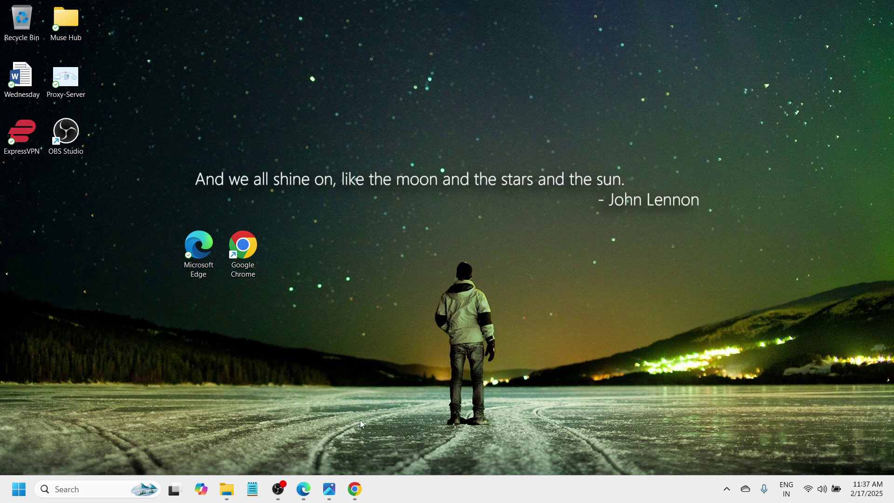
Switch to Google Chrome and examine the Ashampoo WinOptimizer FREE page, including its download area, customer rating and feature overview
{"action": "left_click", "coordinate": [355, 489]}
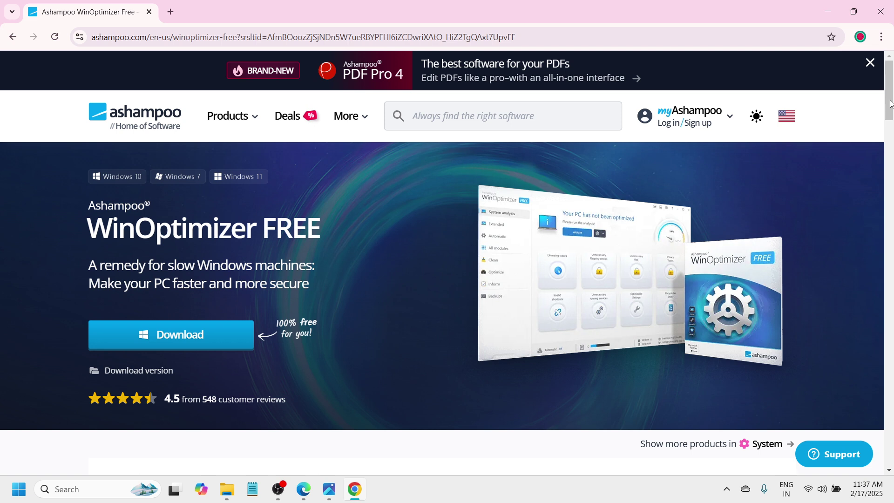
{"action": "scroll", "coordinate": [891, 103], "scroll_direction": "down", "scroll_amount": 3}
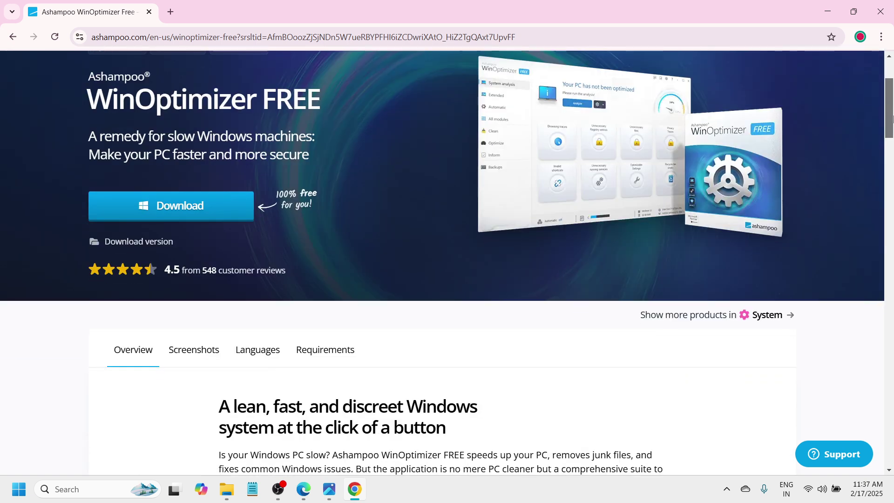
{"action": "scroll", "coordinate": [891, 103], "scroll_direction": "up", "scroll_amount": 3}
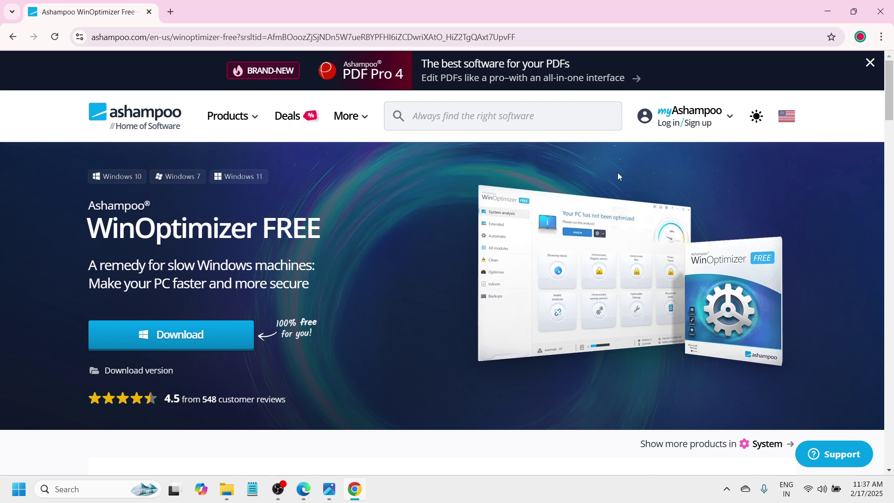
{"action": "left_click_drag", "start_coordinate": [889, 96], "coordinate": [891, 133]}
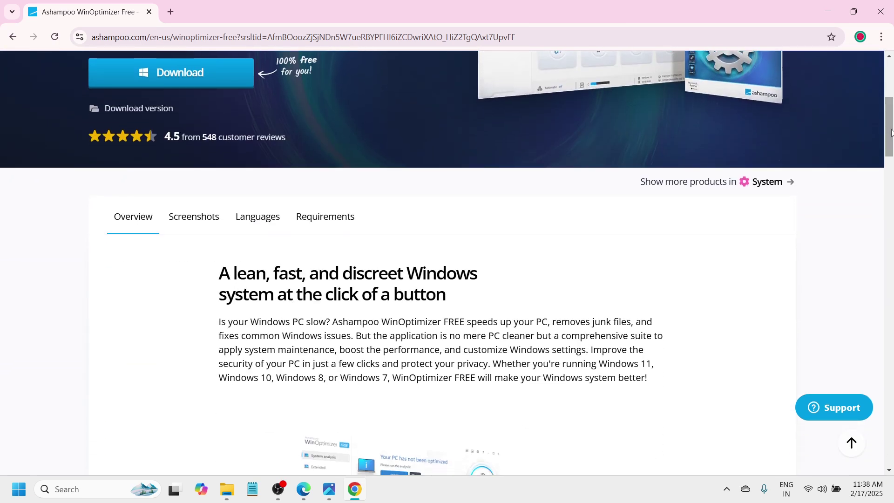
{"action": "left_click_drag", "start_coordinate": [891, 131], "coordinate": [891, 120]}
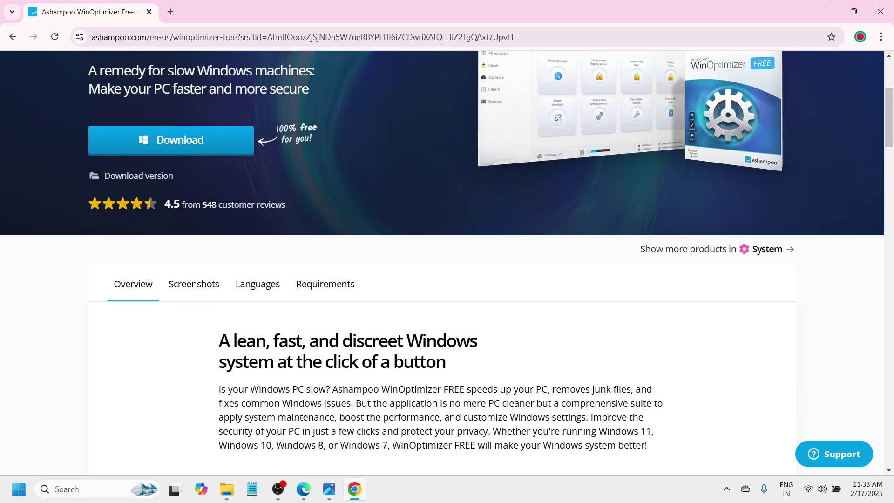
{"action": "mouse_move", "coordinate": [107, 207]}
{"action": "mouse_move", "coordinate": [206, 214]}
{"action": "left_click_drag", "start_coordinate": [890, 138], "coordinate": [890, 166]}
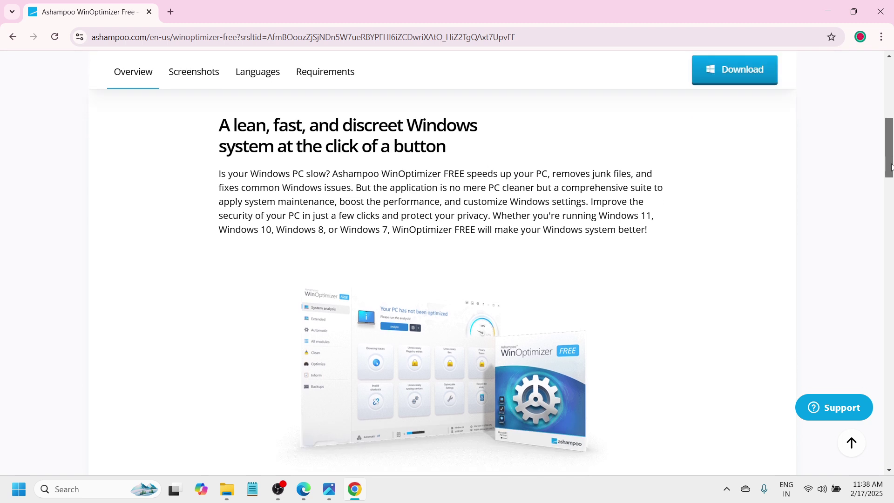
{"action": "mouse_move", "coordinate": [891, 167]}
{"action": "left_mouse_down"}
{"action": "mouse_move", "coordinate": [890, 184]}
{"action": "mouse_move", "coordinate": [892, 171]}
{"action": "left_mouse_up"}
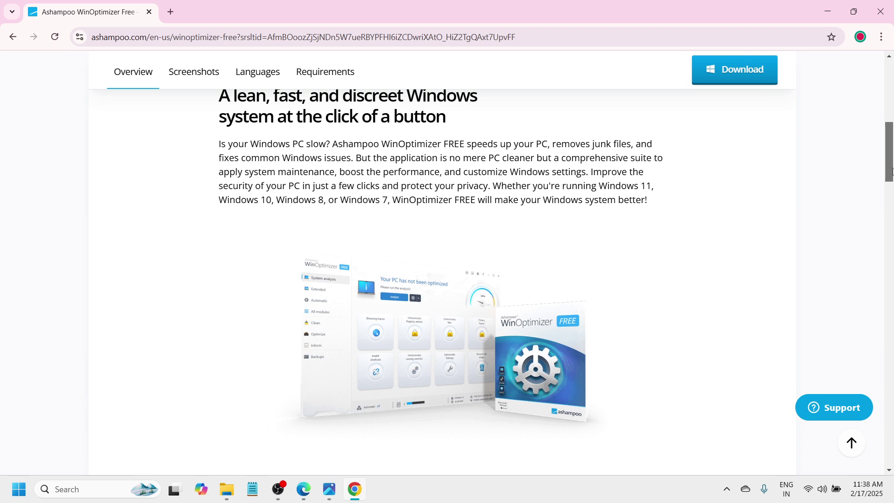
{"action": "left_click_drag", "start_coordinate": [892, 171], "coordinate": [892, 172]}
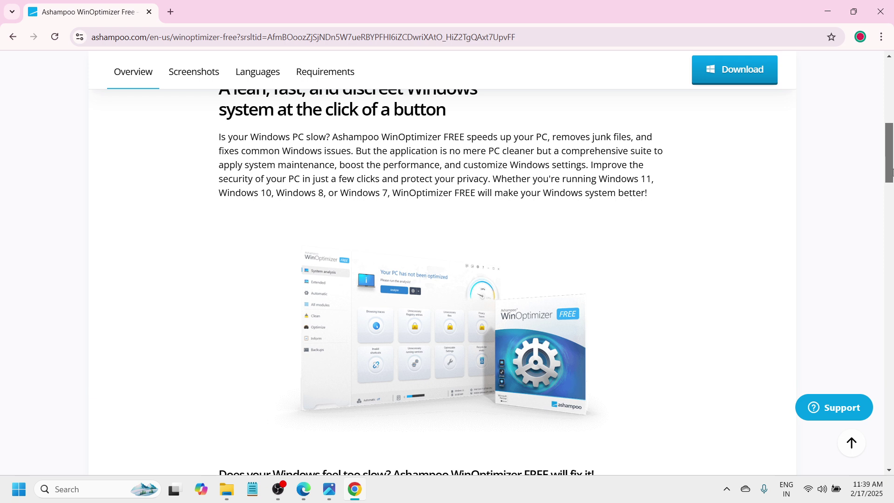
{"action": "left_click_drag", "start_coordinate": [891, 172], "coordinate": [891, 215]}
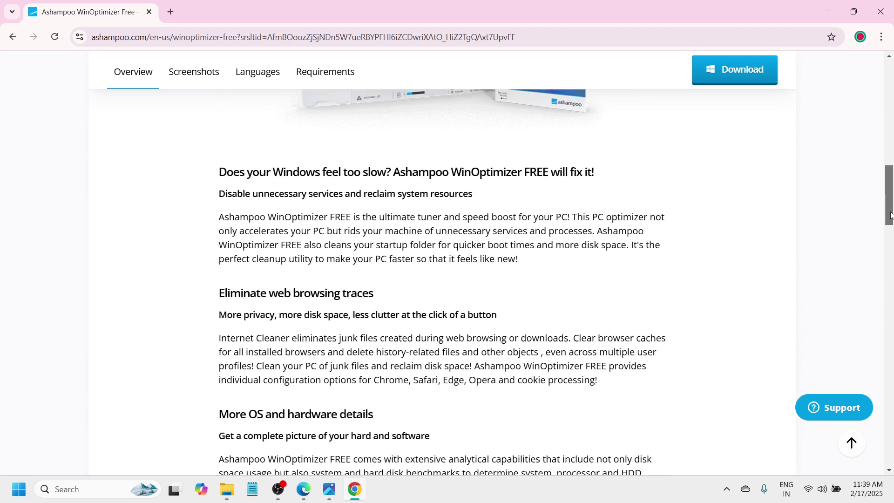
{"action": "scroll", "coordinate": [329, 215], "scroll_direction": "up", "scroll_amount": 10}
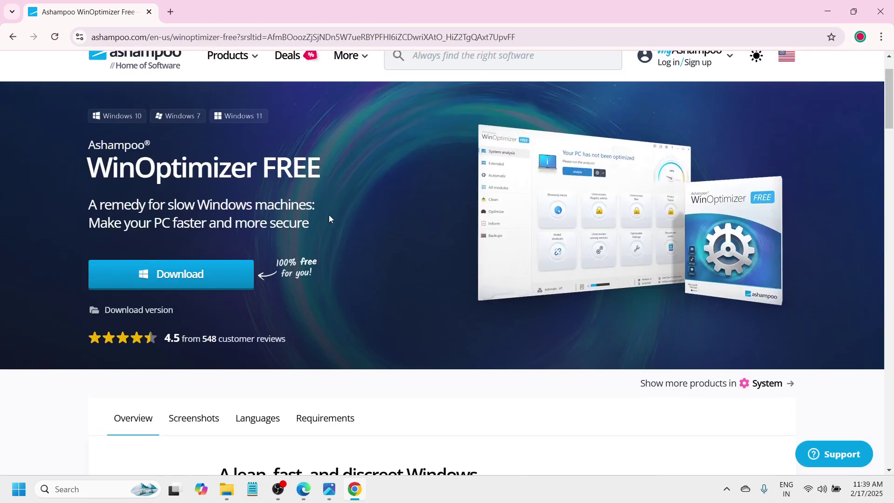